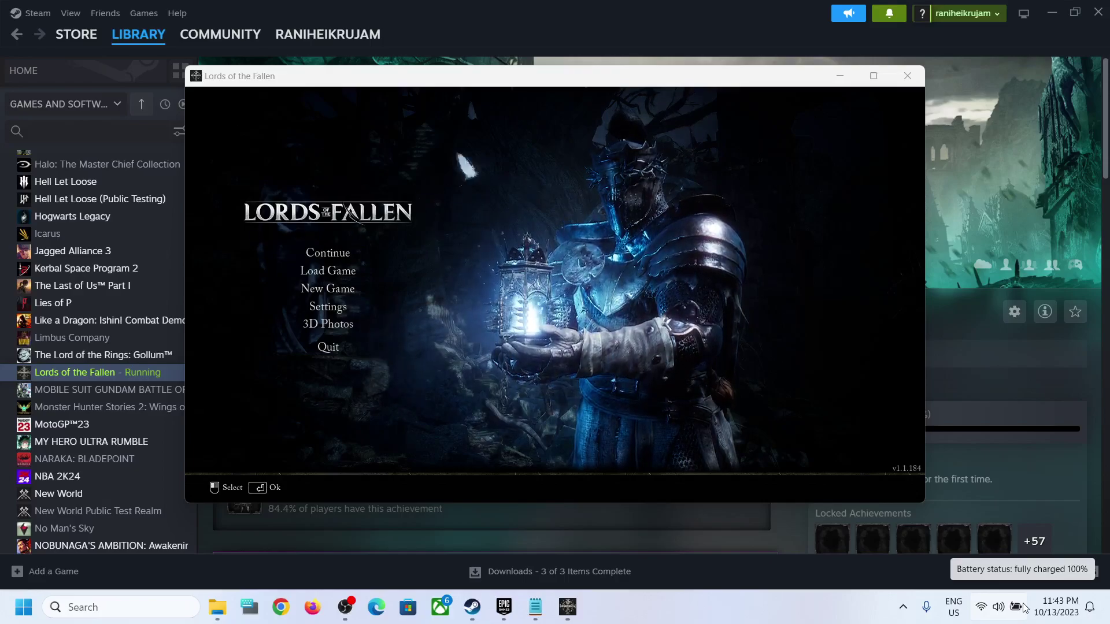
Open Settings from the main menu and show the Gameplay options.
click(331, 308)
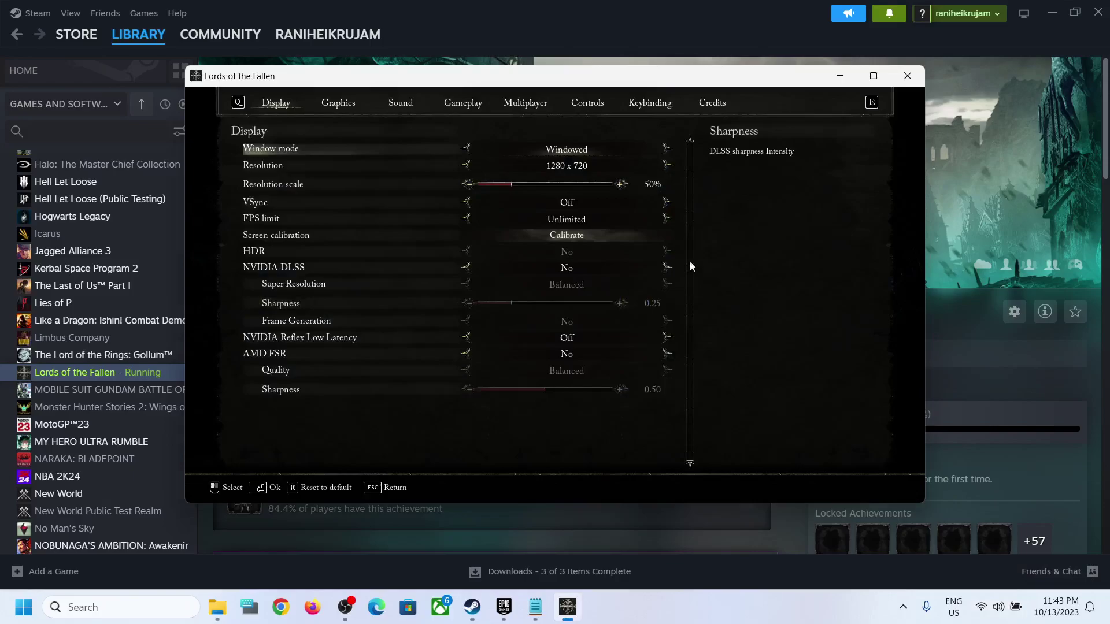
click(462, 104)
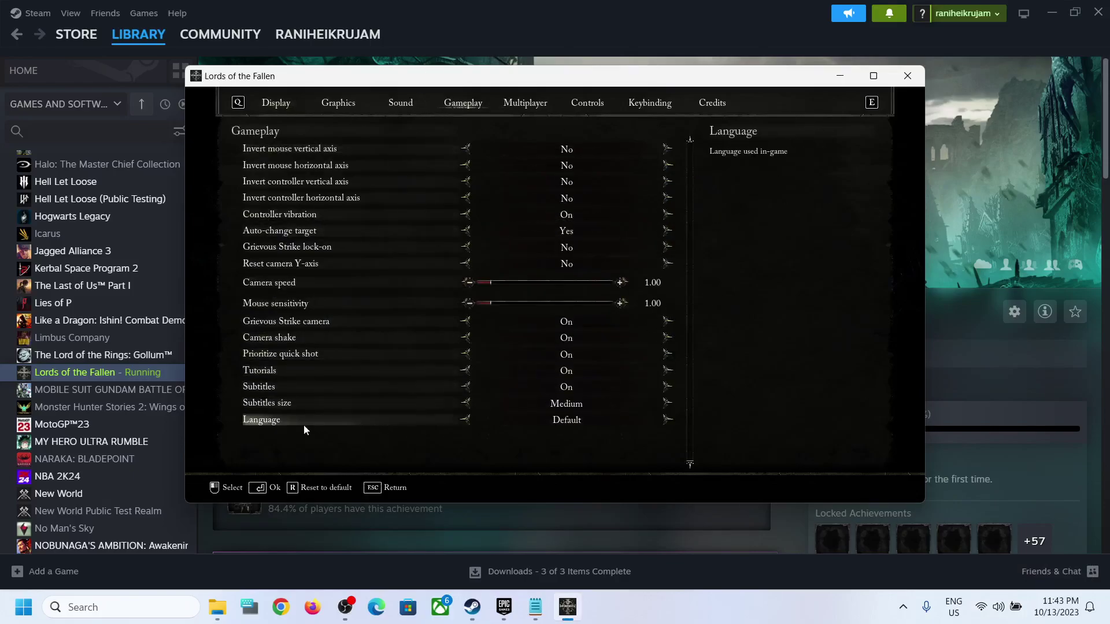
Cycle the Language option forward through Deutsch, English, español (España), français (France) and italiano.
click(670, 420)
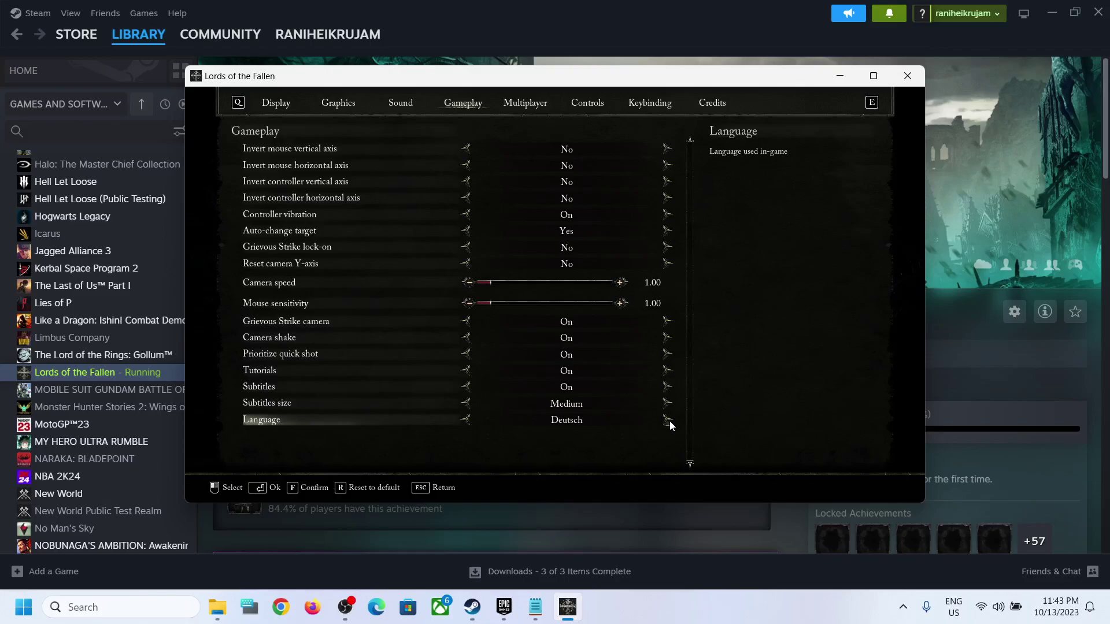
click(670, 421)
click(669, 420)
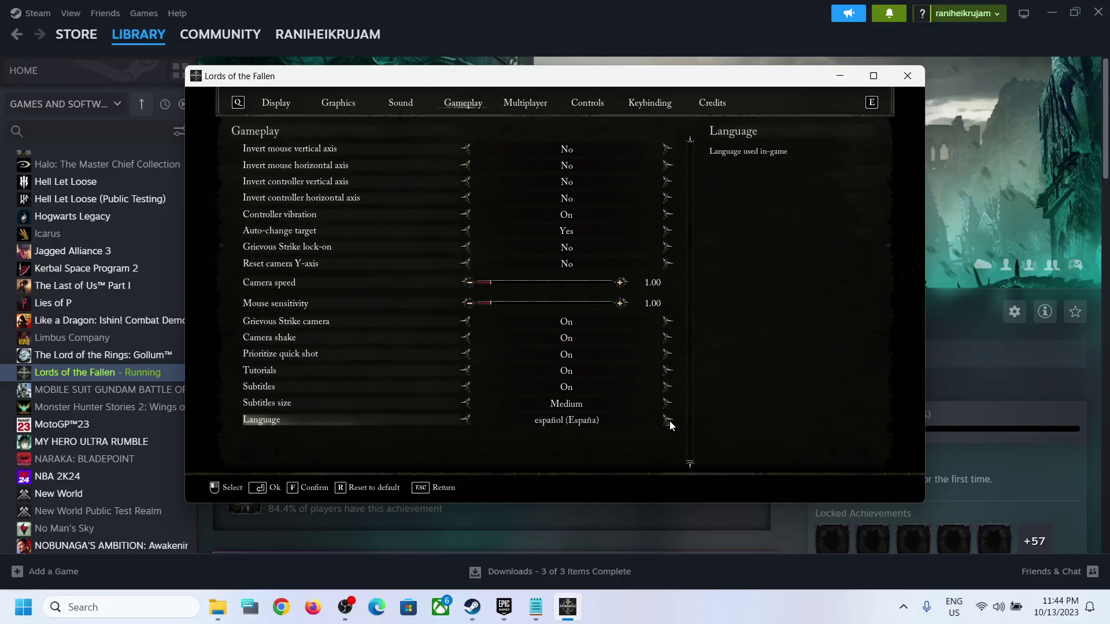
click(669, 420)
click(669, 421)
click(669, 421)
Step Language back through Deutsch to Default, then exit settings to the main menu.
click(466, 422)
click(466, 421)
click(465, 421)
click(466, 422)
click(665, 420)
click(468, 420)
click(468, 419)
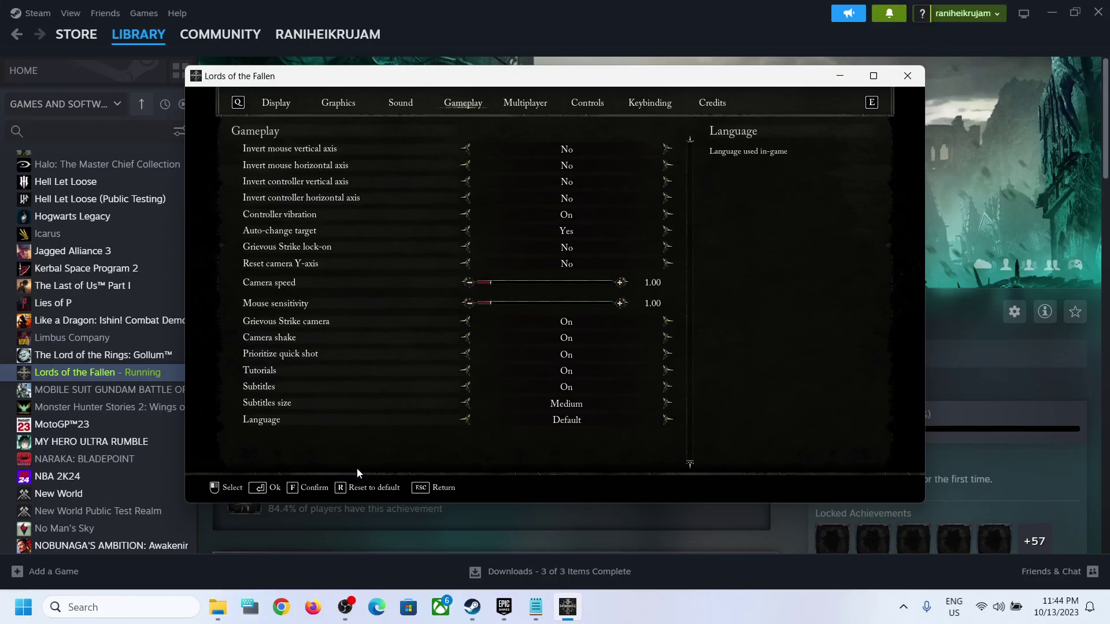
key(Escape)
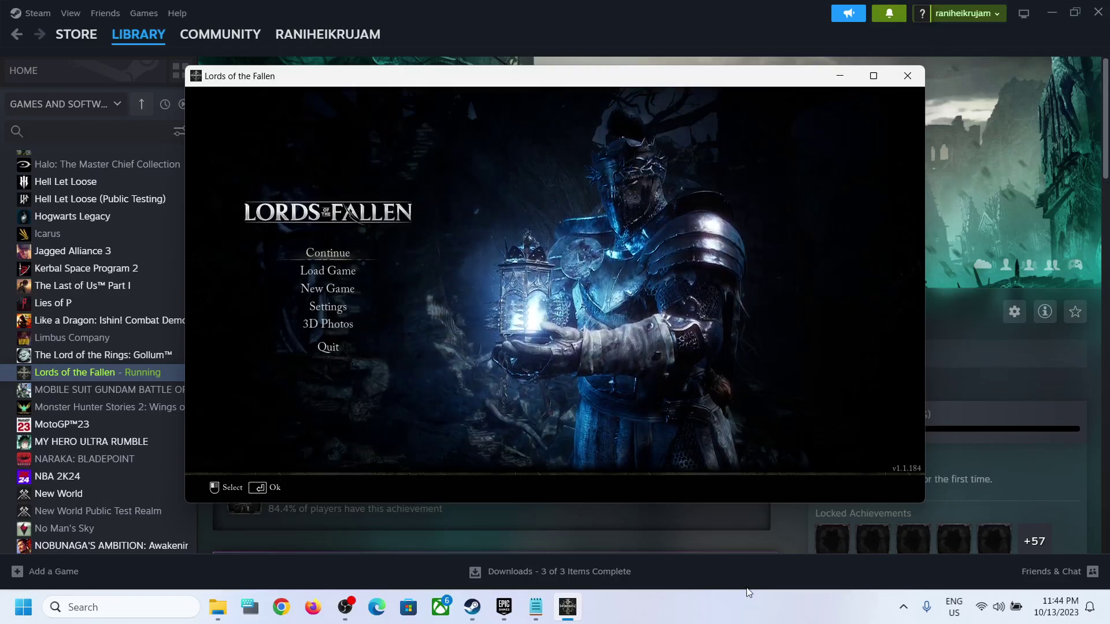
click(762, 615)
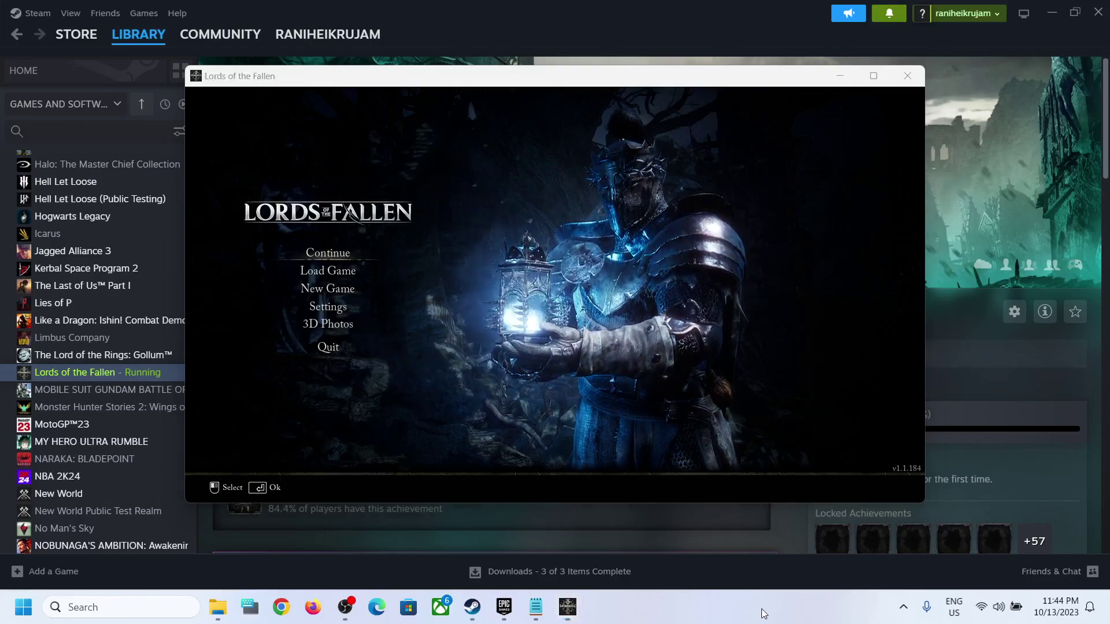